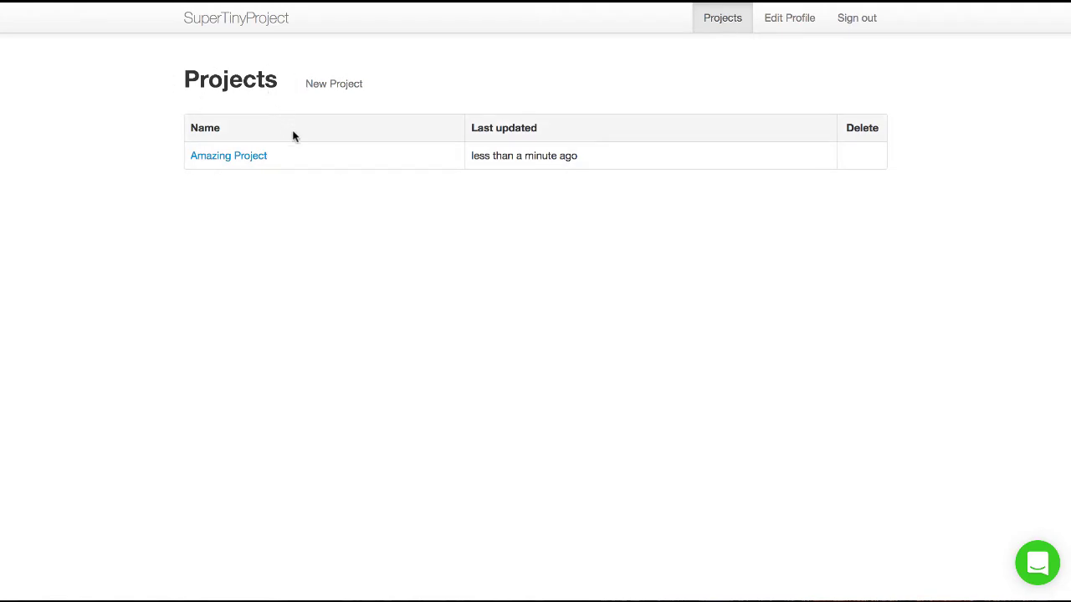
- Open the Amazing Project page on the SuperTinyProject demo site
{"action": "left_click", "coordinate": [240, 163]}
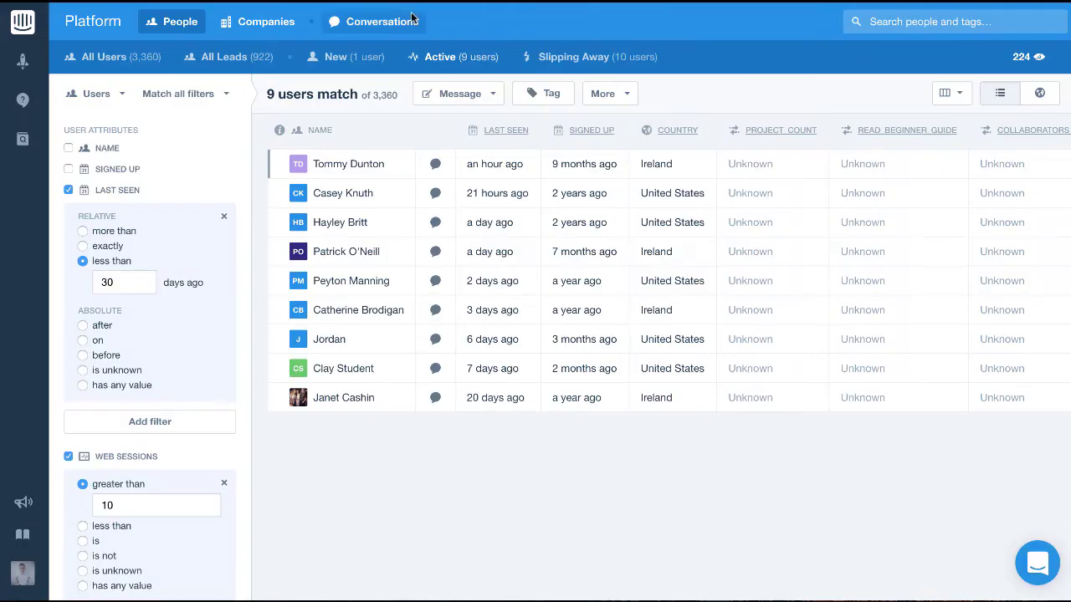
- Start a new draft campaign from the Engage section
{"action": "left_click", "coordinate": [24, 71]}
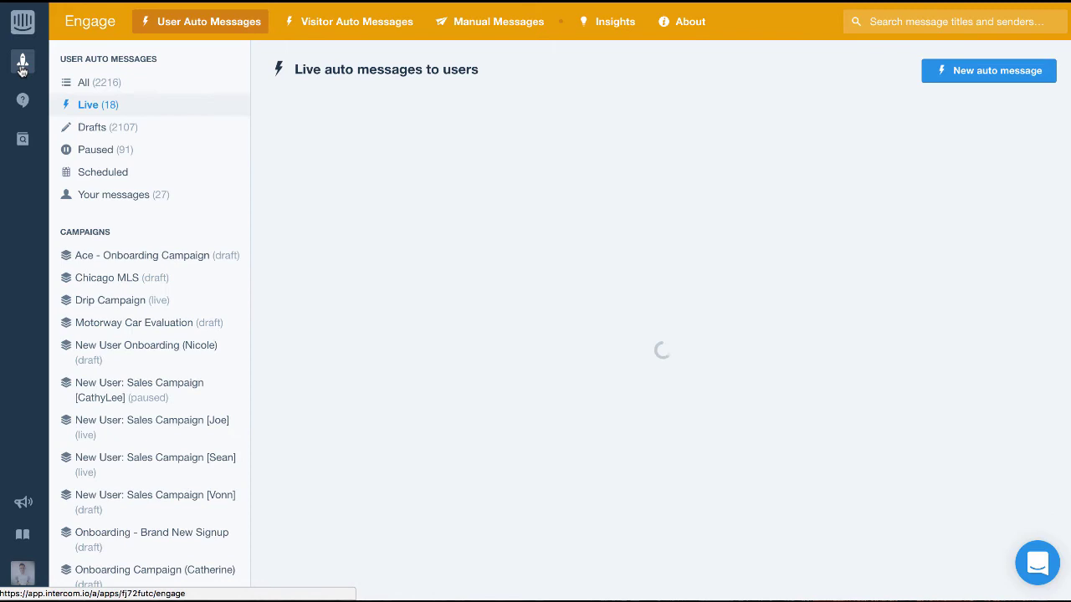
{"action": "scroll", "coordinate": [184, 195], "scroll_direction": "down", "scroll_amount": 15}
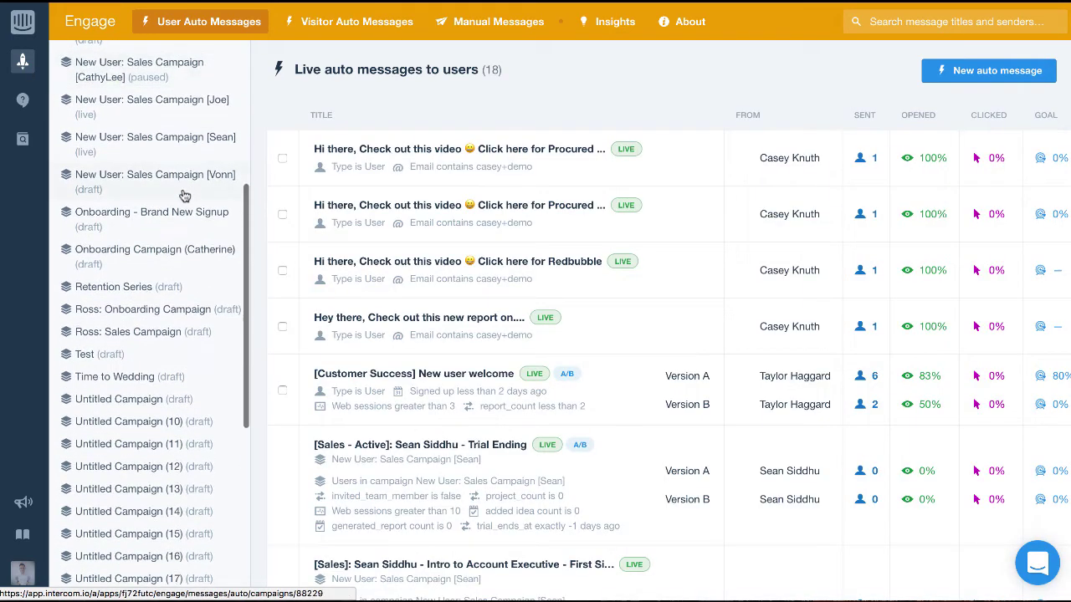
{"action": "scroll", "coordinate": [184, 195], "scroll_direction": "down", "scroll_amount": 1}
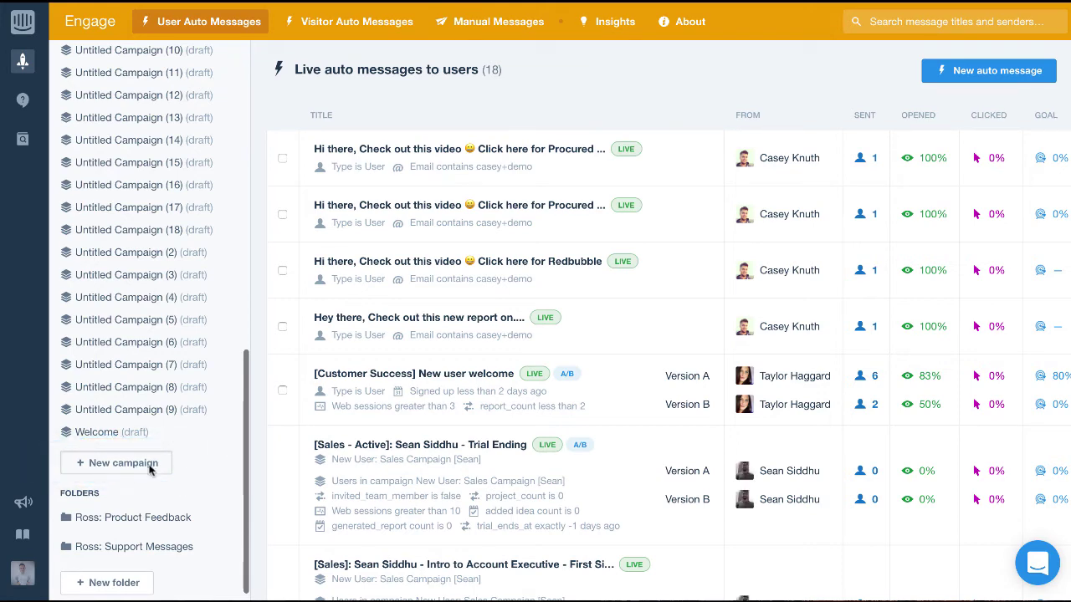
{"action": "left_click", "coordinate": [150, 465]}
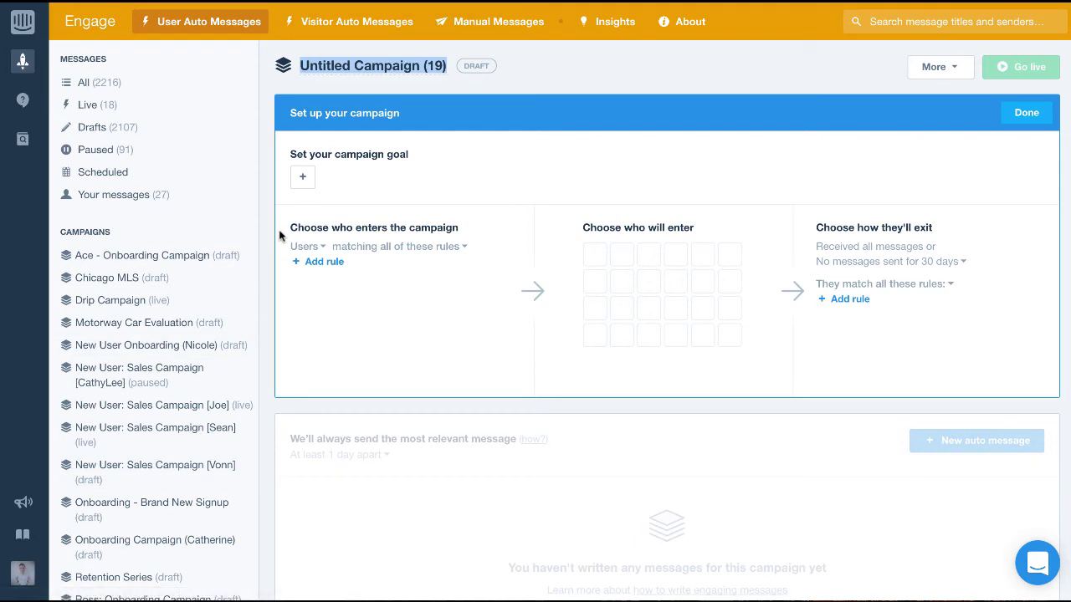
- Title the campaign 'Onboarding - Brand New Users'
{"action": "type", "text": "Onboardin"}
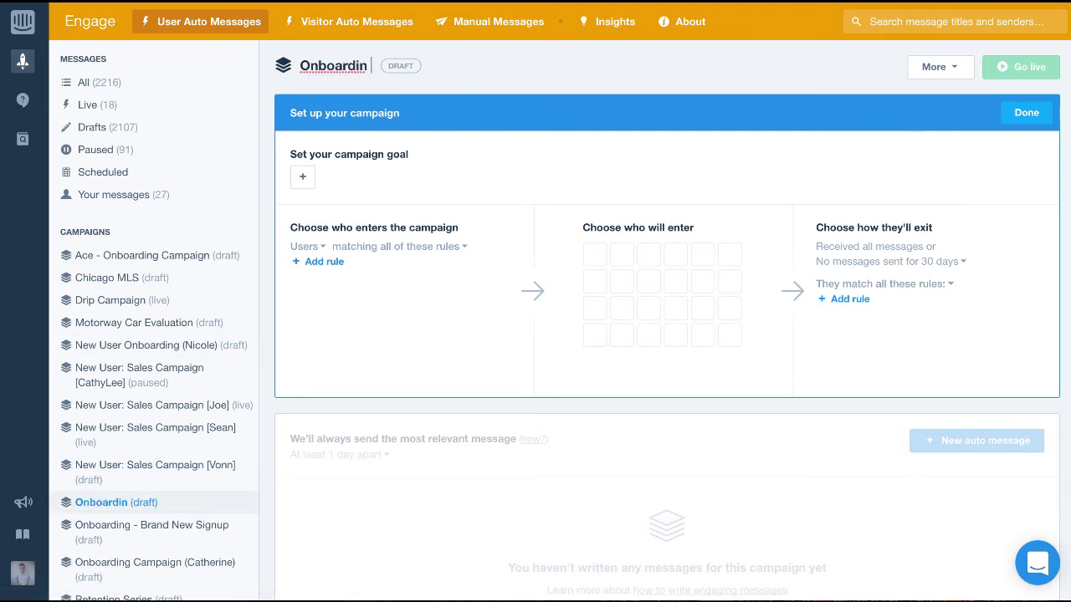
{"action": "type", "text": "g"}
{"action": "key", "text": "BackSpace"}
{"action": "key", "text": "BackSpace"}
{"action": "type", "text": "g - "}
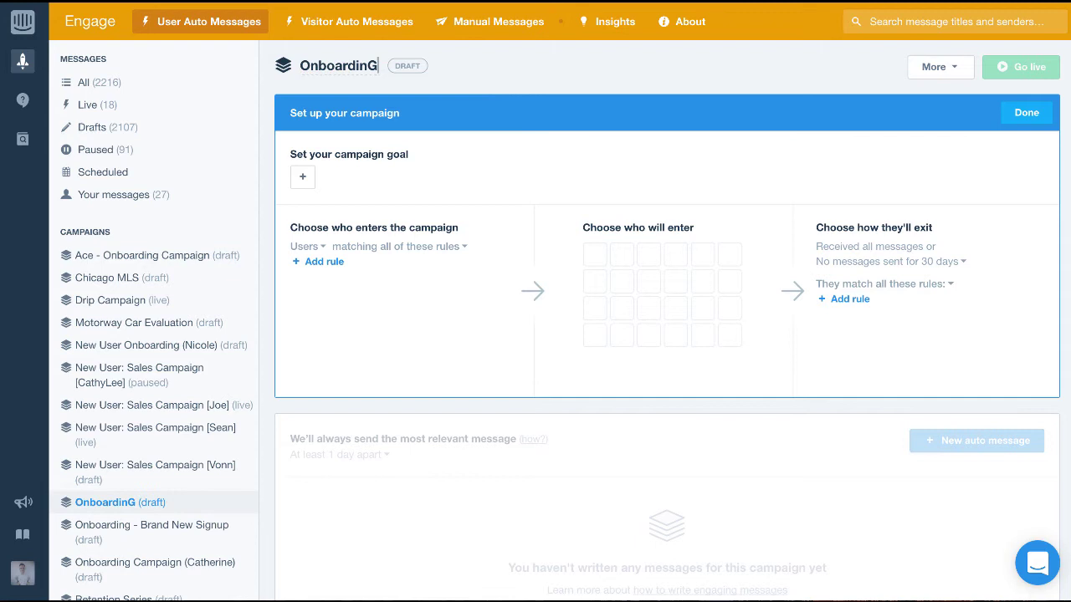
{"action": "type", "text": "bR"}
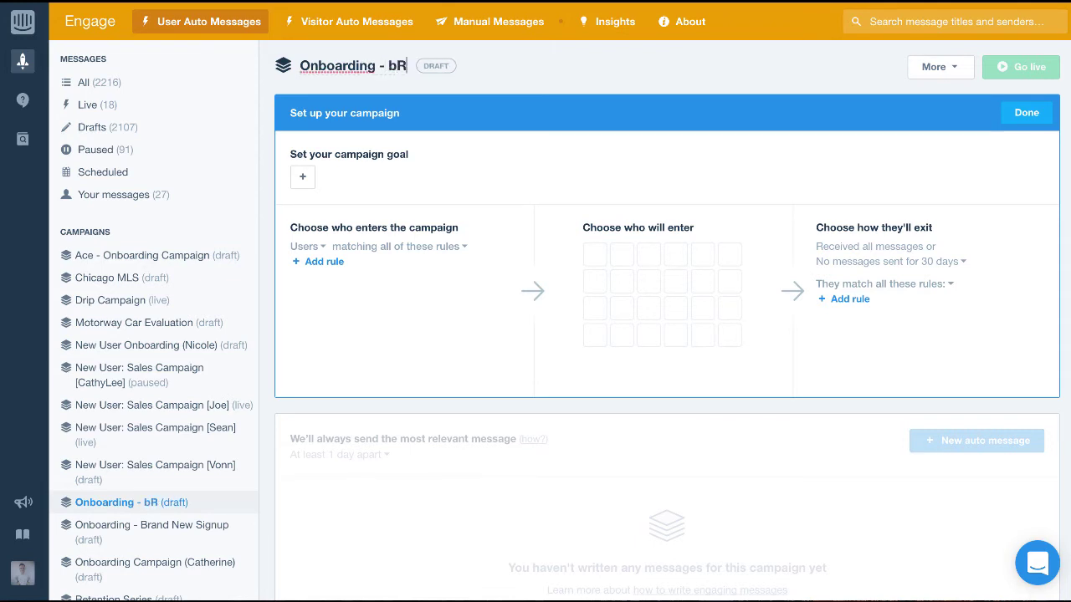
{"action": "key", "text": "BackSpace"}
{"action": "key", "text": "BackSpace"}
{"action": "type", "text": "Brand New us"}
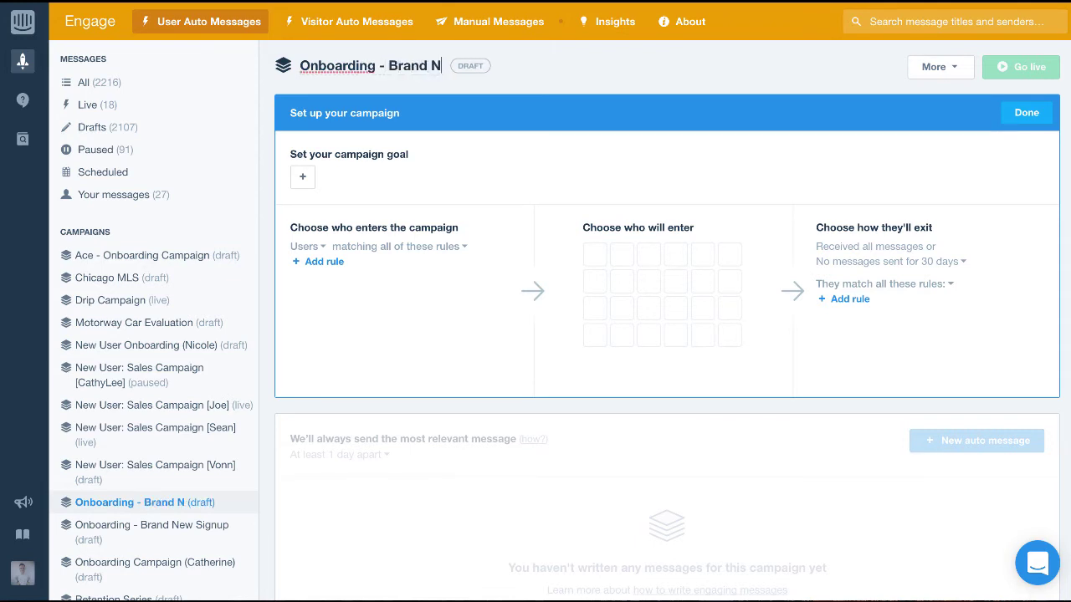
{"action": "key", "text": "BackSpace"}
{"action": "key", "text": "BackSpace"}
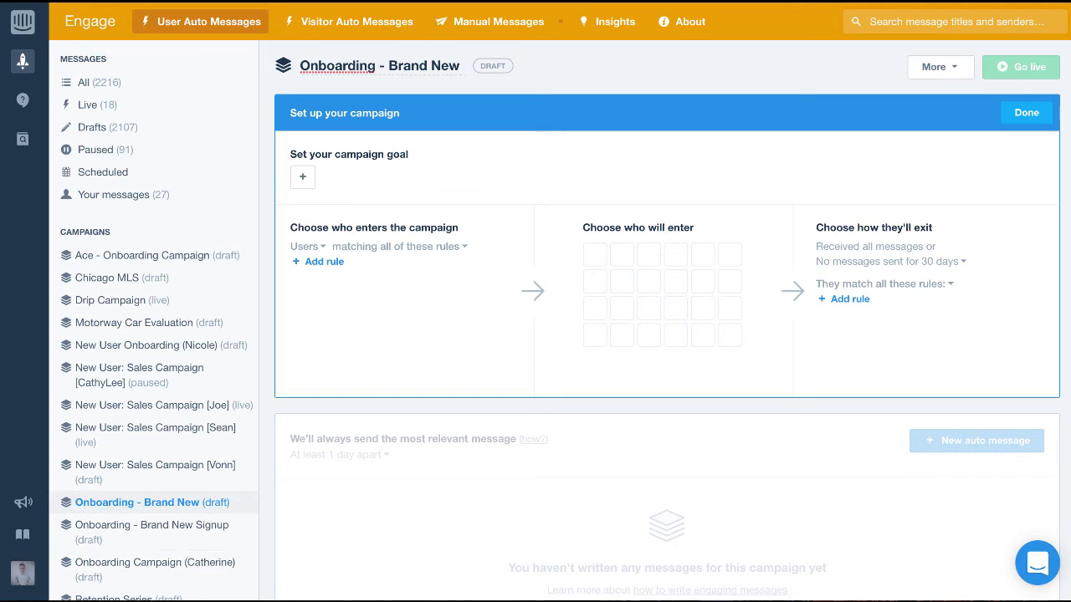
{"action": "type", "text": "Users"}
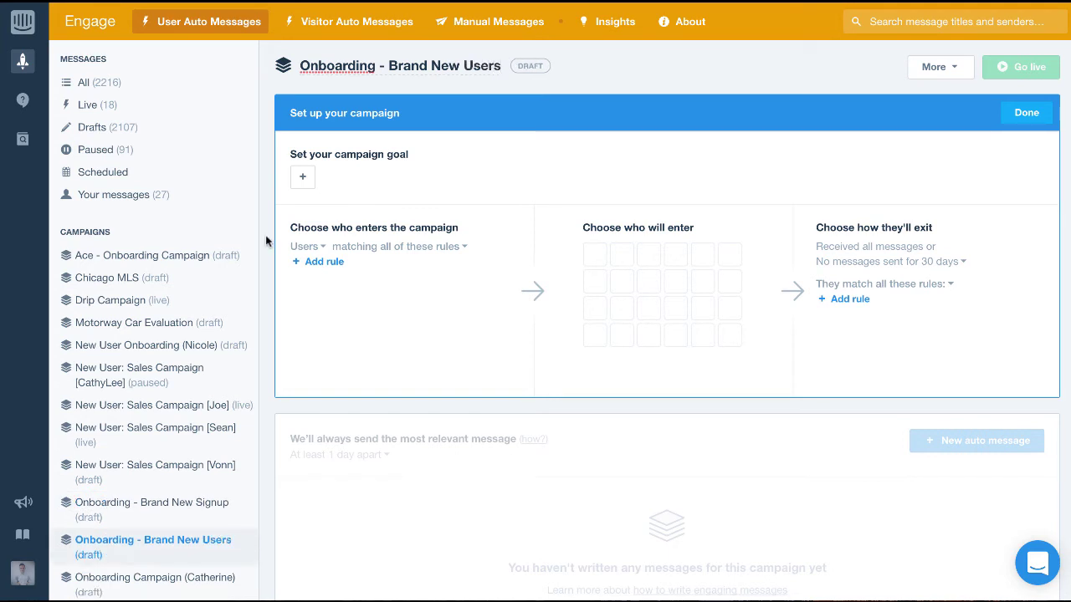
- Set the goal attribute to COLLABORATORS_ADDED with 'is greater than' and value 0
{"action": "left_click", "coordinate": [505, 185]}
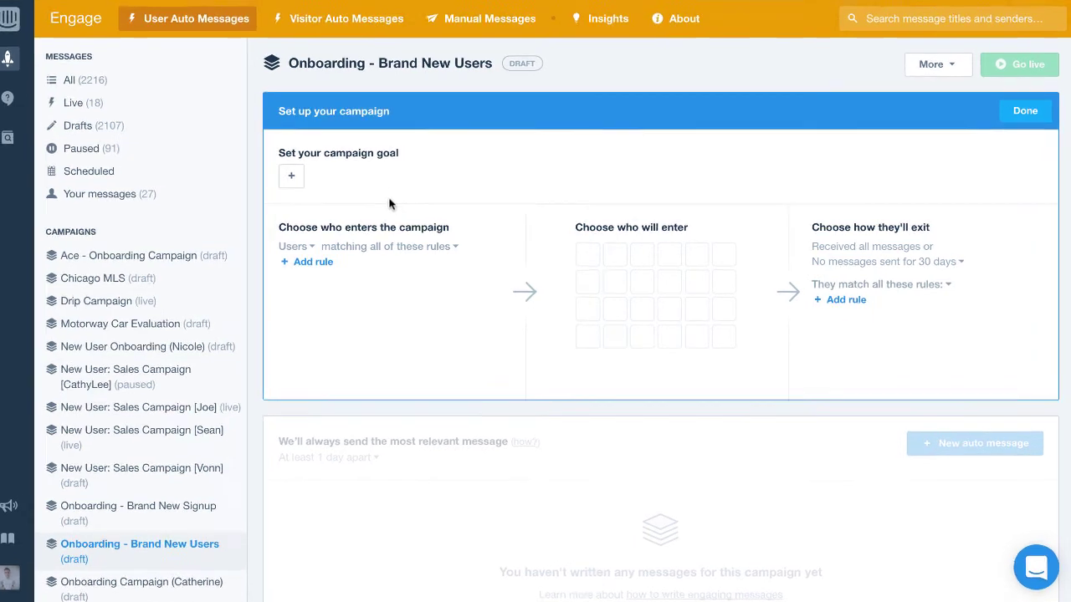
{"action": "left_click", "coordinate": [129, 166]}
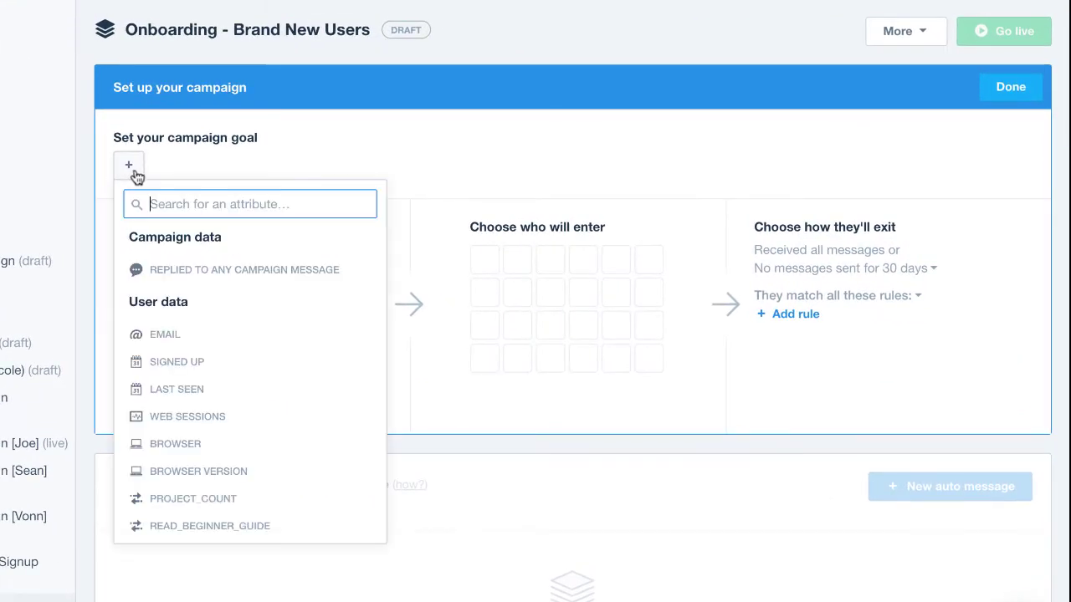
{"action": "scroll", "coordinate": [153, 179], "scroll_direction": "down", "scroll_amount": 2}
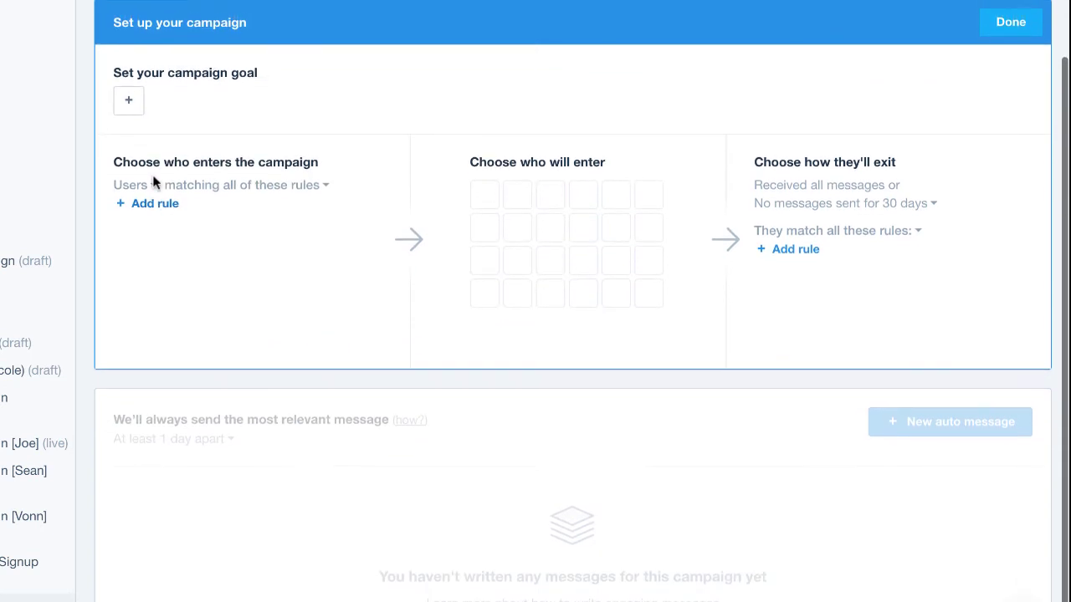
{"action": "left_click", "coordinate": [130, 106]}
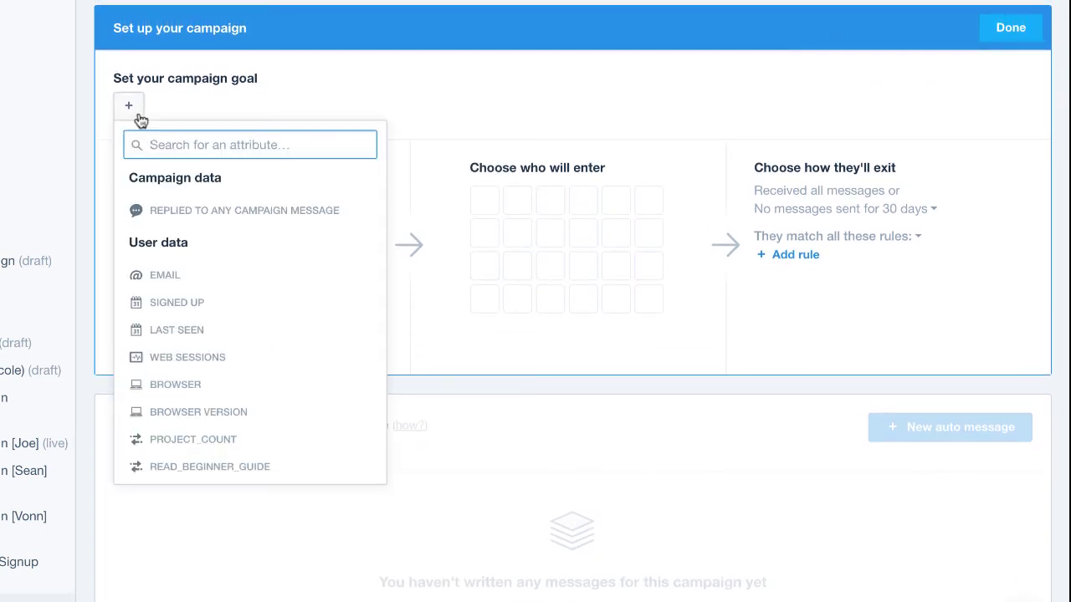
{"action": "type", "text": "coll"}
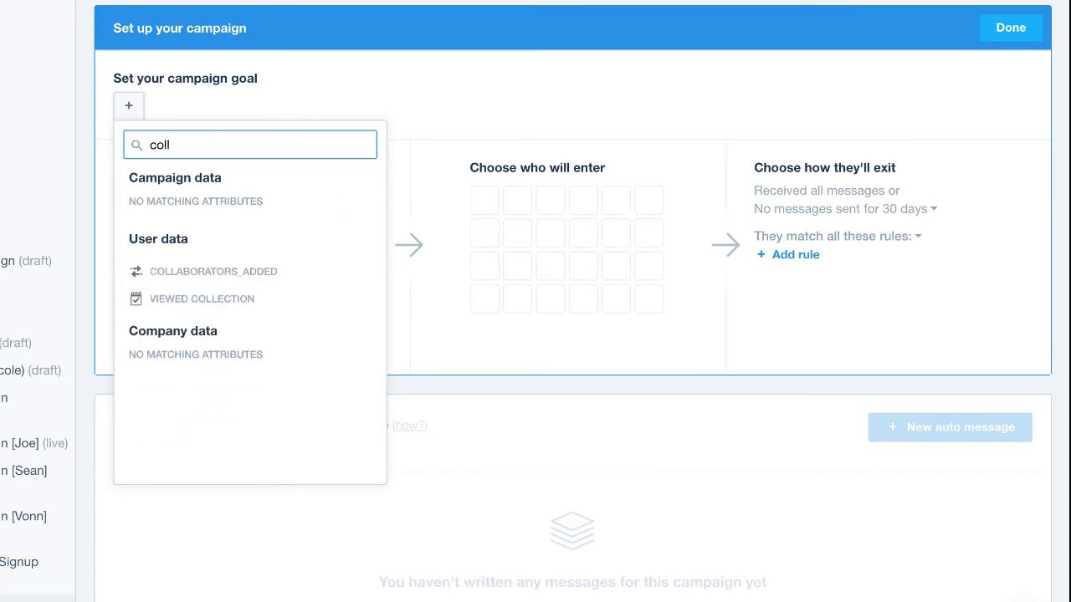
{"action": "left_click", "coordinate": [192, 272]}
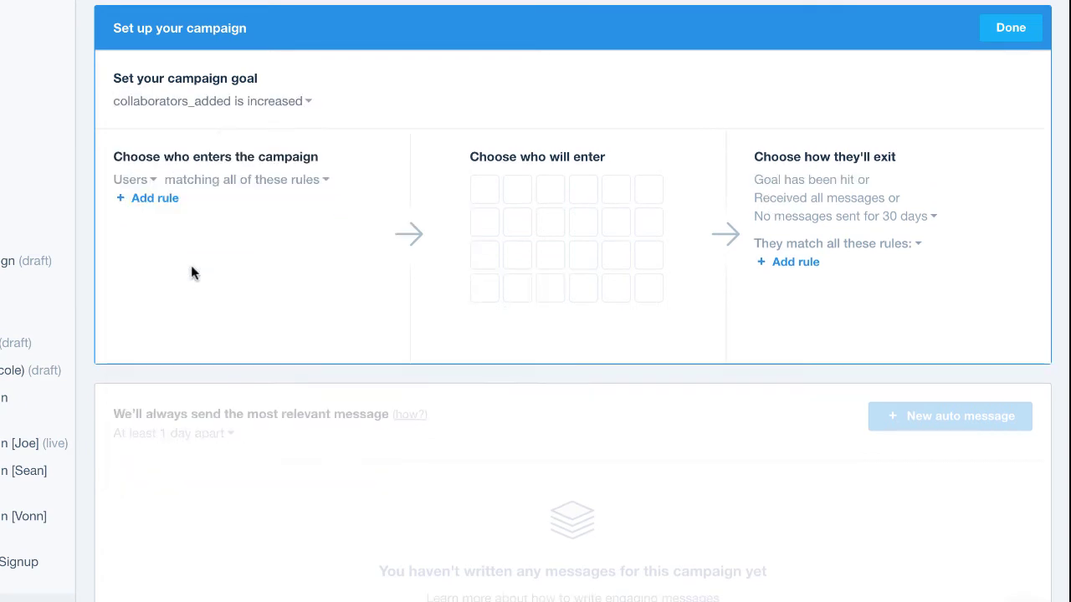
{"action": "left_click", "coordinate": [301, 102]}
{"action": "left_click", "coordinate": [301, 136]}
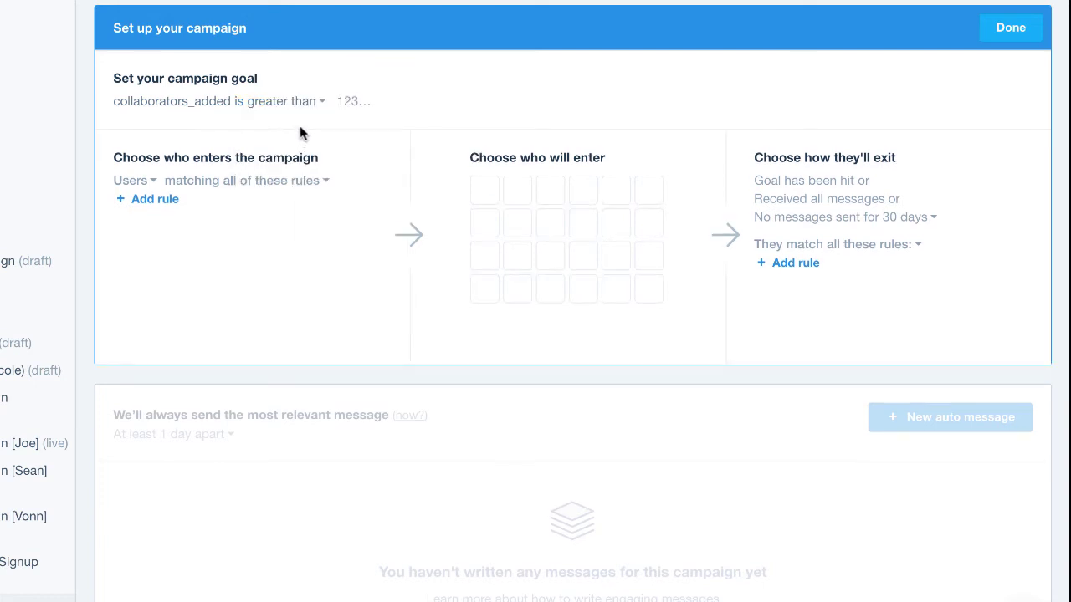
{"action": "left_click", "coordinate": [343, 101]}
{"action": "type", "text": "0"}
{"action": "left_click", "coordinate": [356, 127]}
- Add an entry rule matching users who signed up after Apr 27, 2017
{"action": "left_click", "coordinate": [160, 203]}
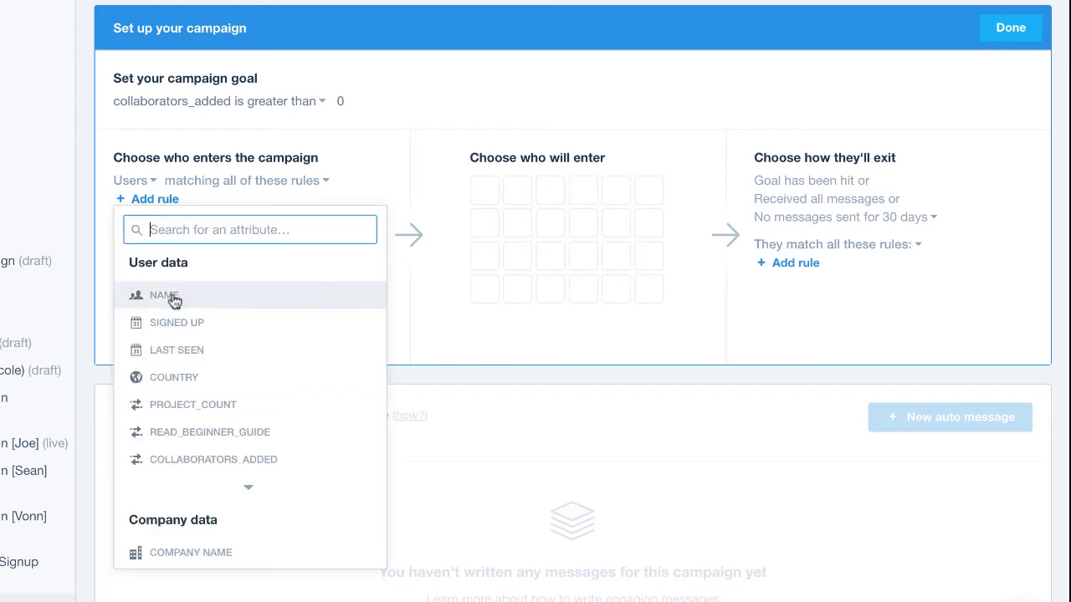
{"action": "left_click", "coordinate": [174, 322]}
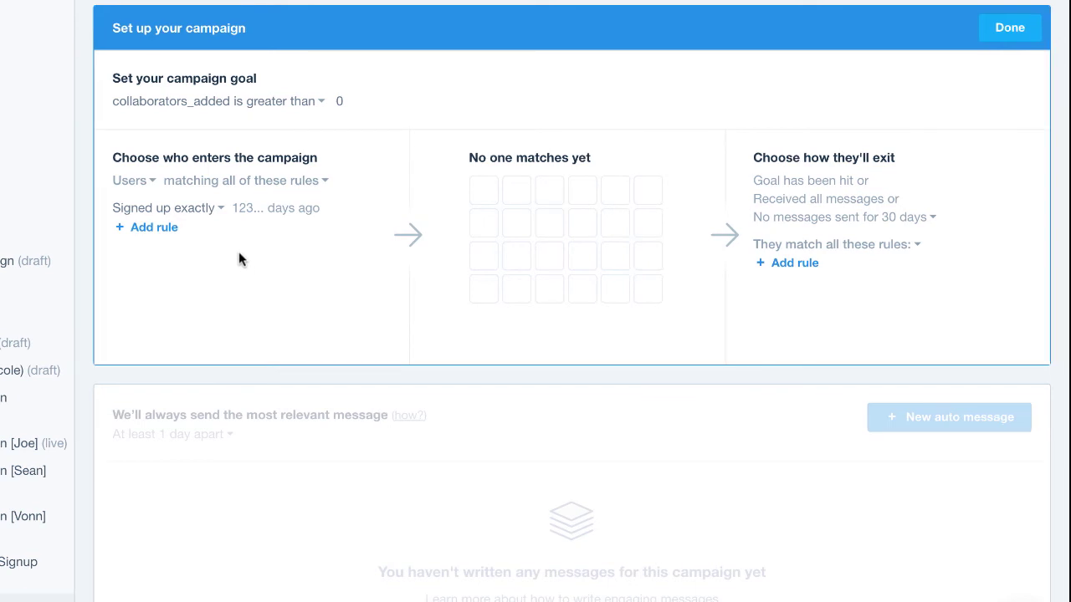
{"action": "left_click", "coordinate": [214, 208]}
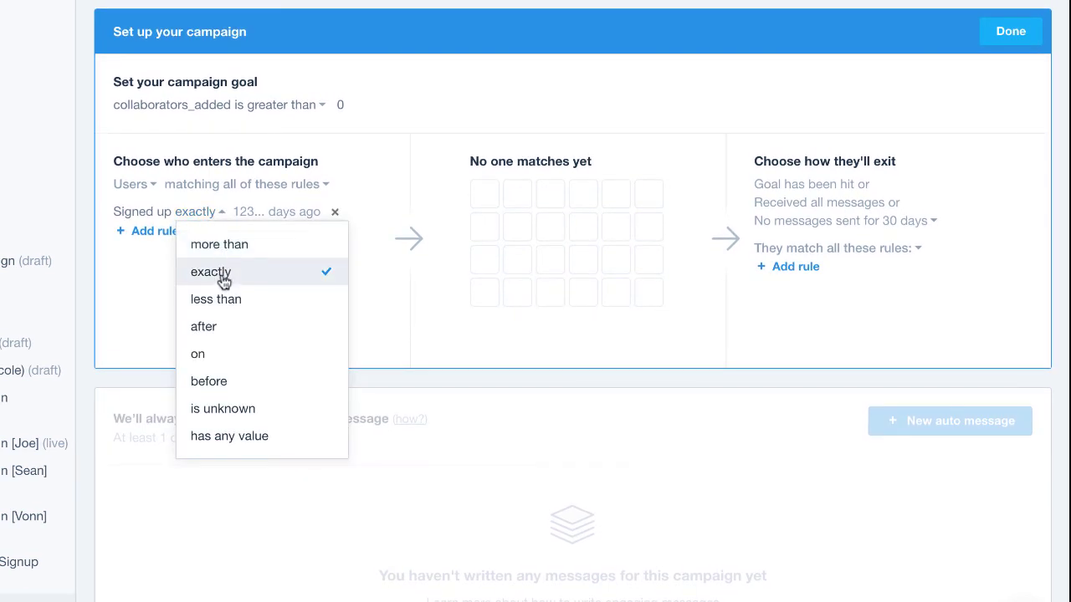
{"action": "left_click", "coordinate": [227, 325]}
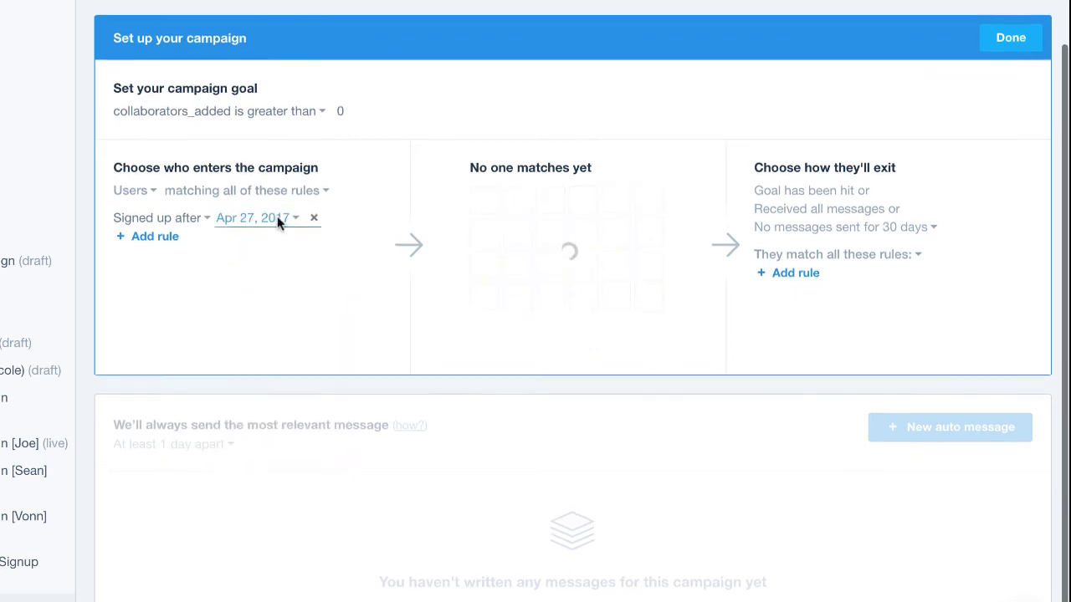
{"action": "scroll", "coordinate": [174, 304], "scroll_direction": "up", "scroll_amount": 1}
- Add an entry rule requiring Read_Beginner_Guide to be false
{"action": "left_click", "coordinate": [158, 291]}
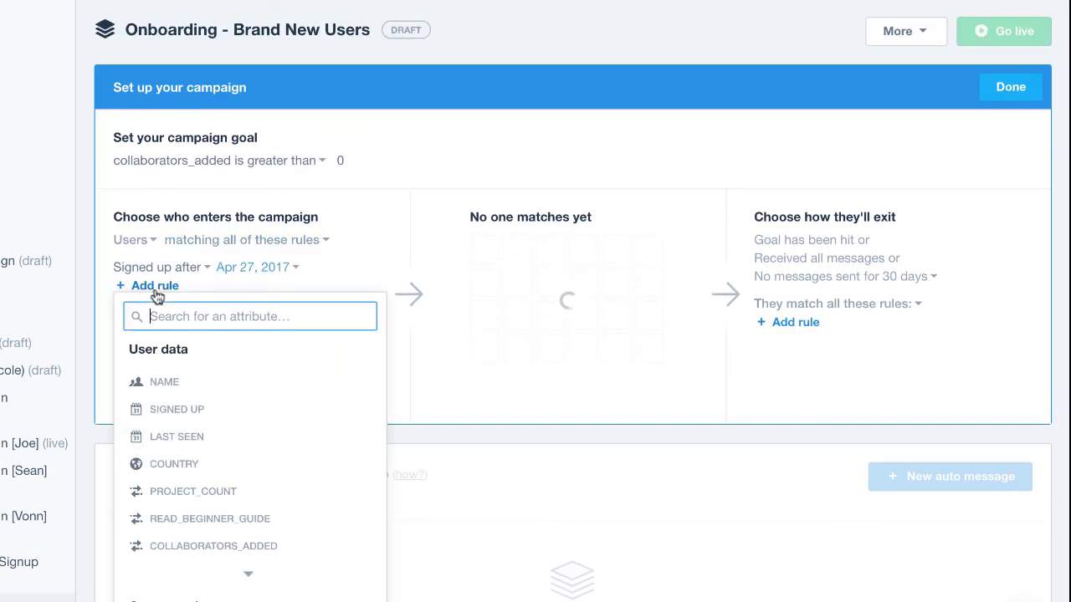
{"action": "type", "text": "read"}
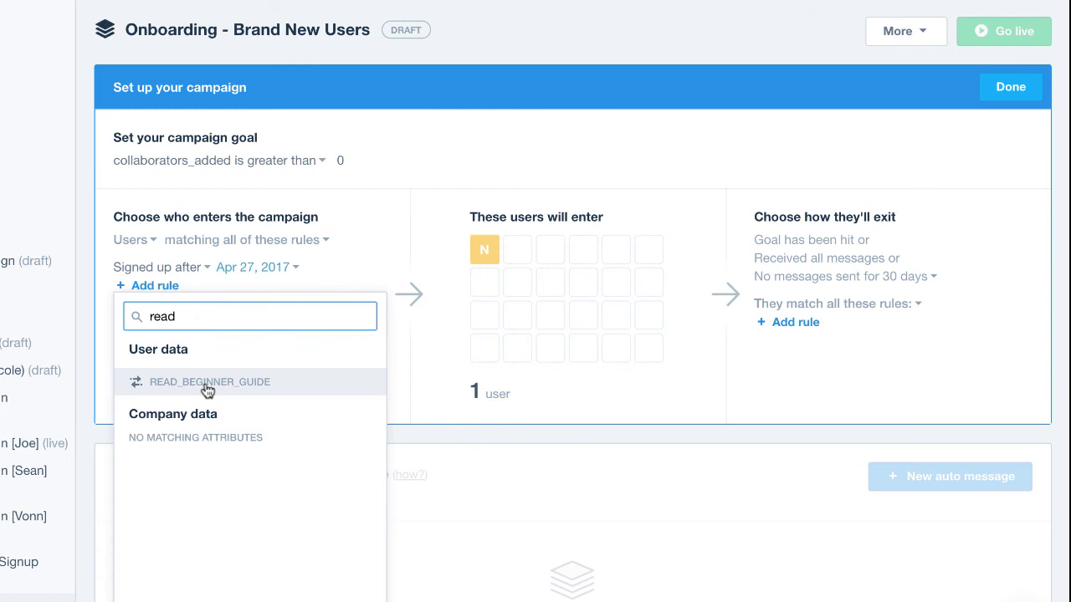
{"action": "left_click", "coordinate": [176, 384]}
{"action": "left_click", "coordinate": [280, 295]}
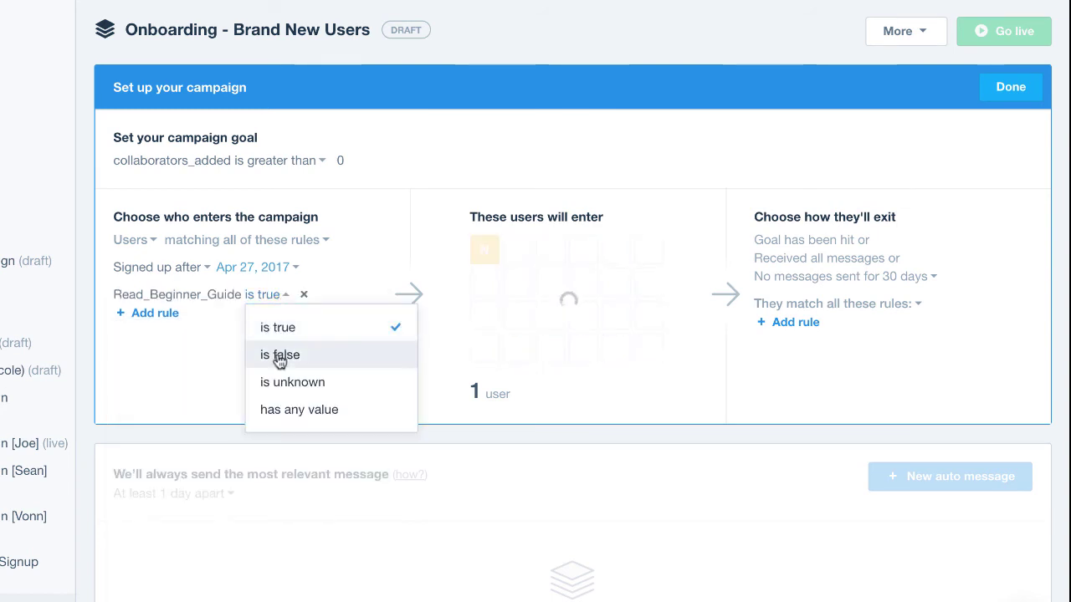
{"action": "left_click", "coordinate": [278, 356]}
{"action": "scroll", "coordinate": [253, 349], "scroll_direction": "down", "scroll_amount": 2}
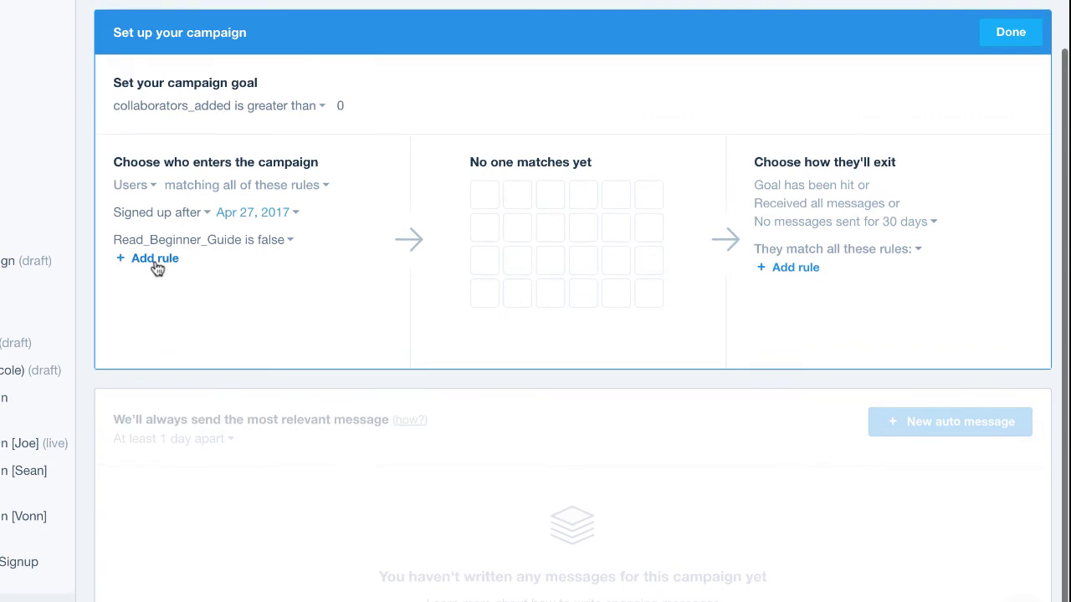
- Add an entry rule requiring project_count to be 0
{"action": "left_click", "coordinate": [156, 258]}
{"action": "left_click", "coordinate": [155, 265]}
{"action": "left_click", "coordinate": [156, 265]}
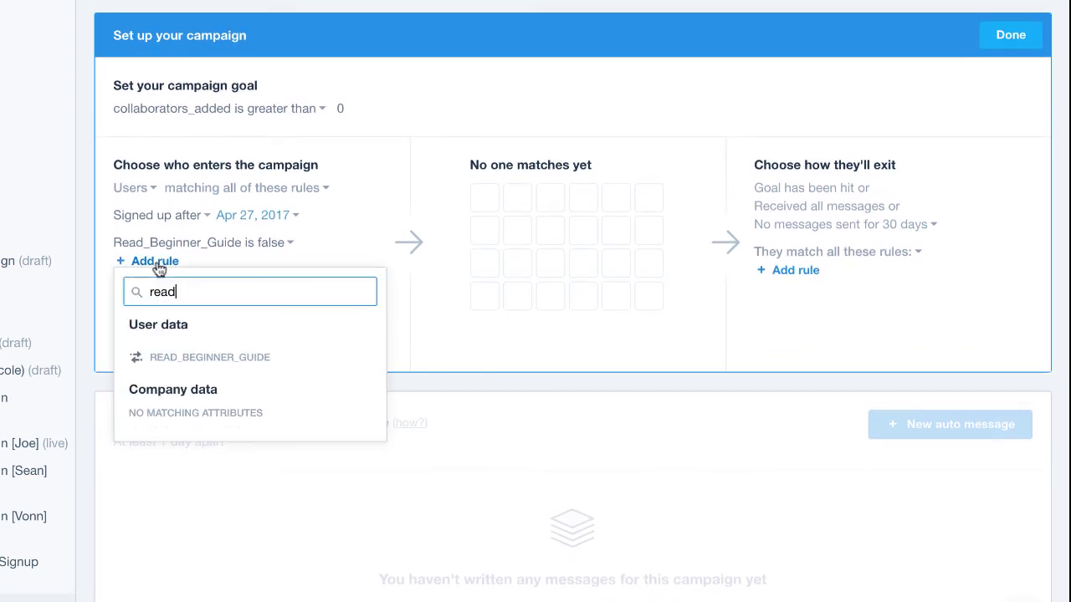
{"action": "key", "text": "BackSpace"}
{"action": "key", "text": "BackSpace"}
{"action": "key", "text": "BackSpace"}
{"action": "key", "text": "BackSpace"}
{"action": "type", "text": "proj"}
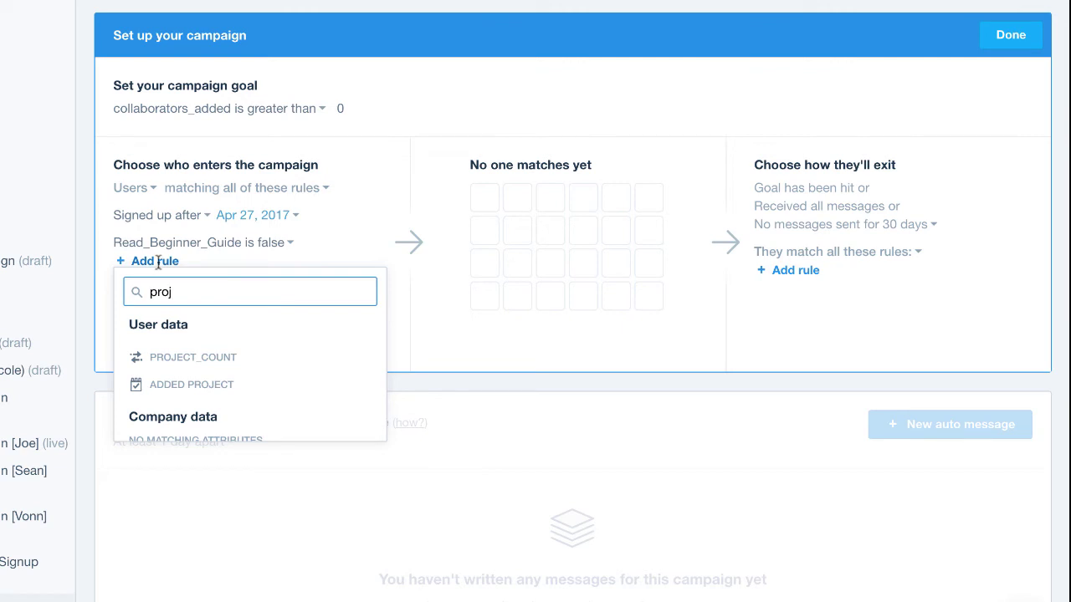
{"action": "left_click", "coordinate": [197, 357]}
{"action": "left_click", "coordinate": [251, 269]}
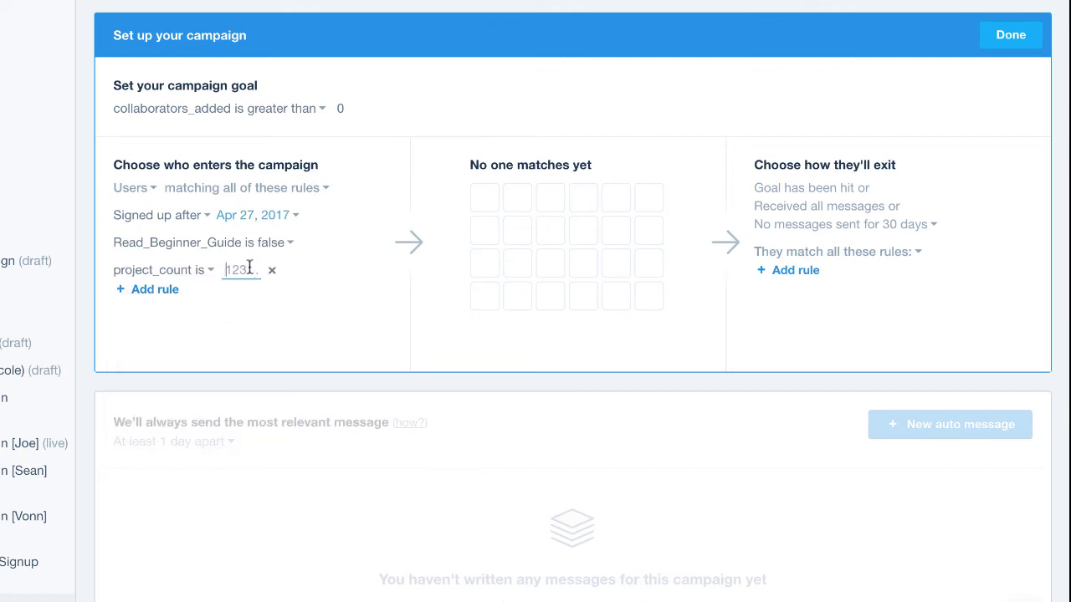
{"action": "type", "text": "0"}
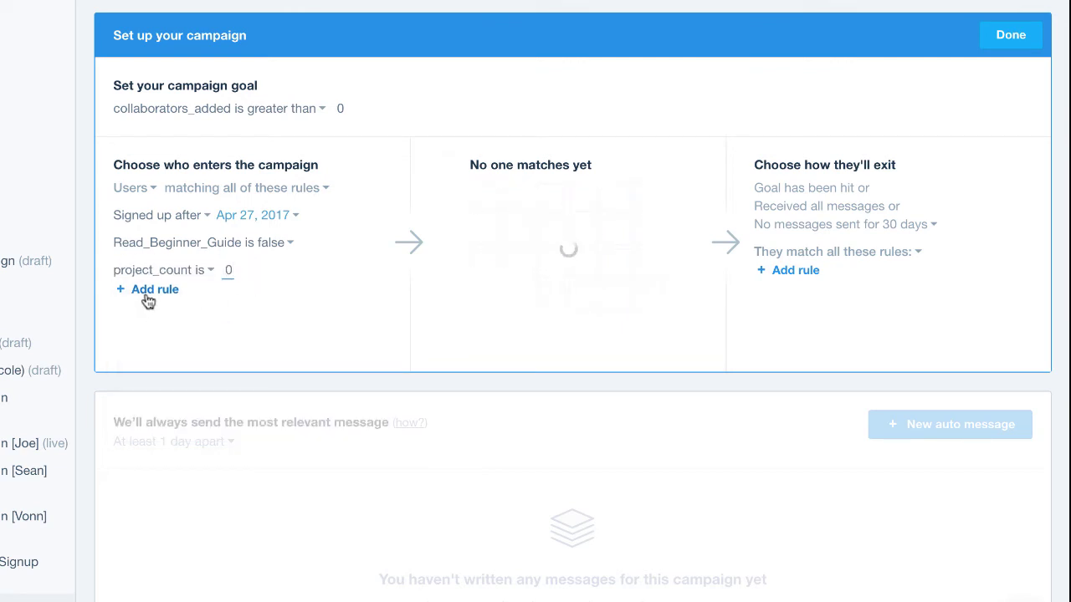
- Add an entry rule requiring collaborators_added to be 0
{"action": "left_click", "coordinate": [146, 294]}
{"action": "key", "text": "BackSpace"}
{"action": "key", "text": "BackSpace"}
{"action": "key", "text": "BackSpace"}
{"action": "key", "text": "BackSpace"}
{"action": "type", "text": "colla"}
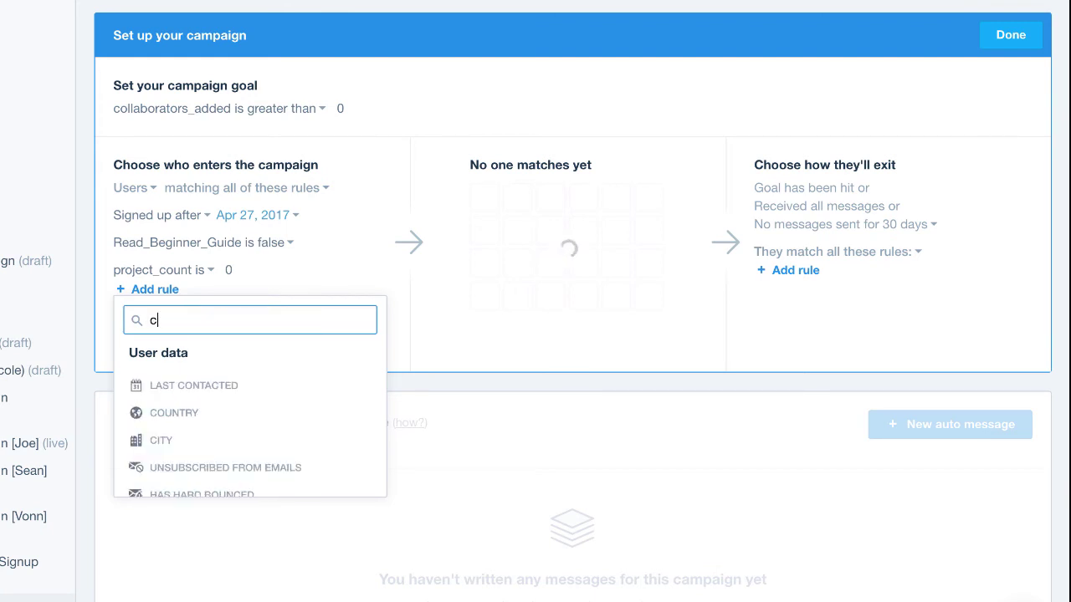
{"action": "left_click", "coordinate": [195, 390]}
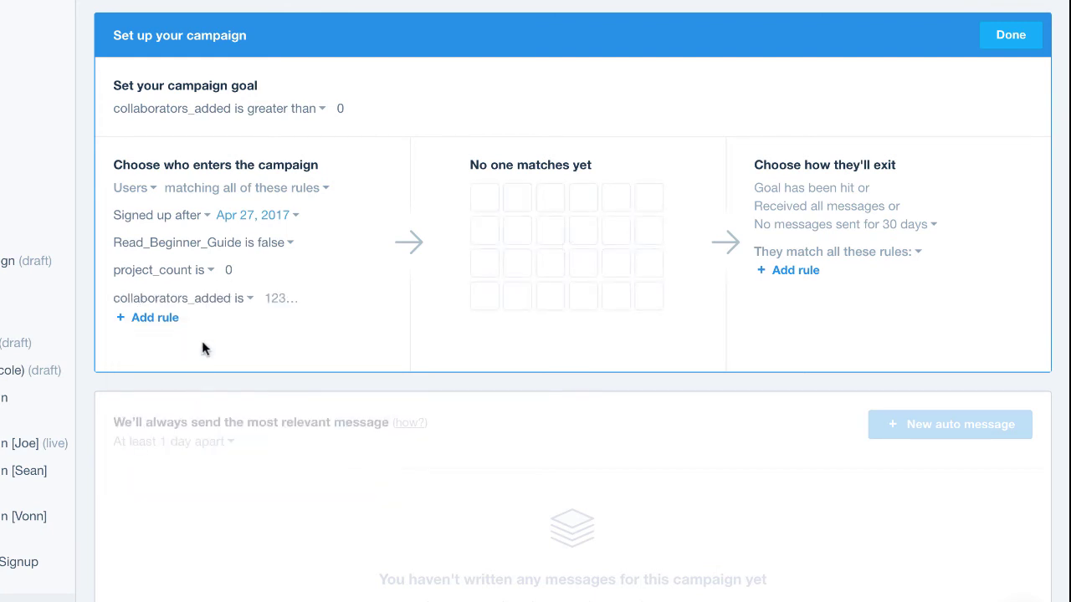
{"action": "left_click", "coordinate": [284, 295]}
{"action": "type", "text": "0"}
{"action": "left_click_drag", "start_coordinate": [756, 163], "coordinate": [902, 159]}
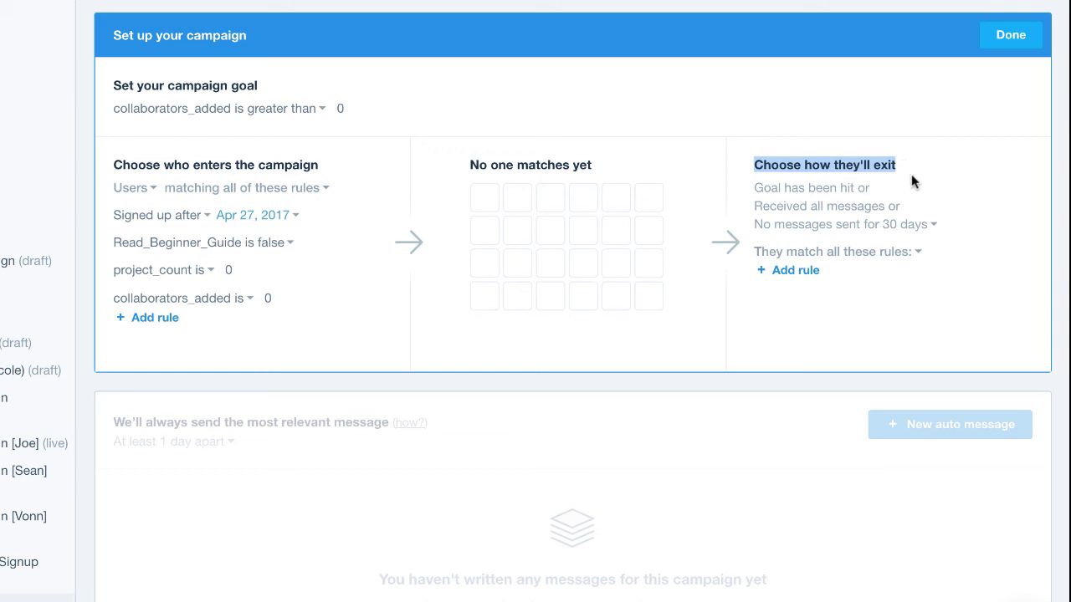
- Add an exit rule for Read_Beginner_Guide being true
{"action": "left_click", "coordinate": [912, 176]}
{"action": "left_click", "coordinate": [795, 270]}
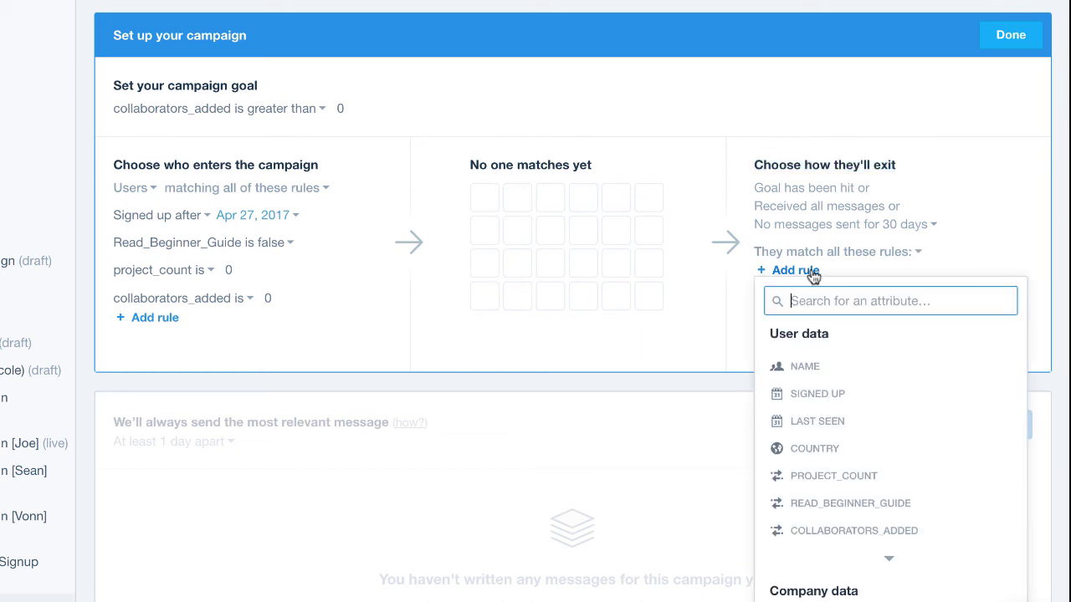
{"action": "type", "text": "read"}
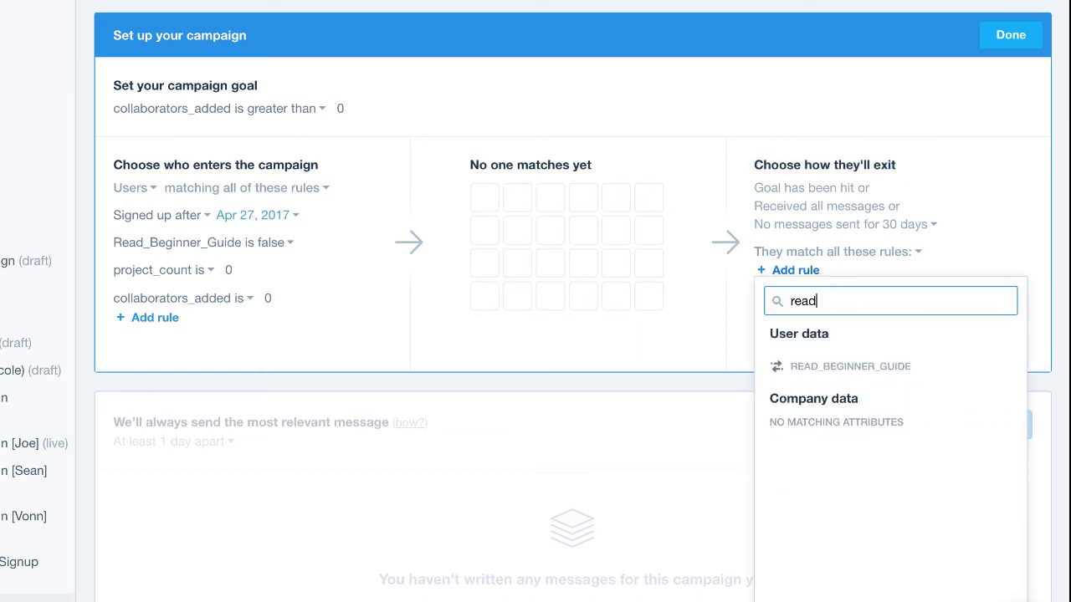
{"action": "left_click", "coordinate": [864, 366]}
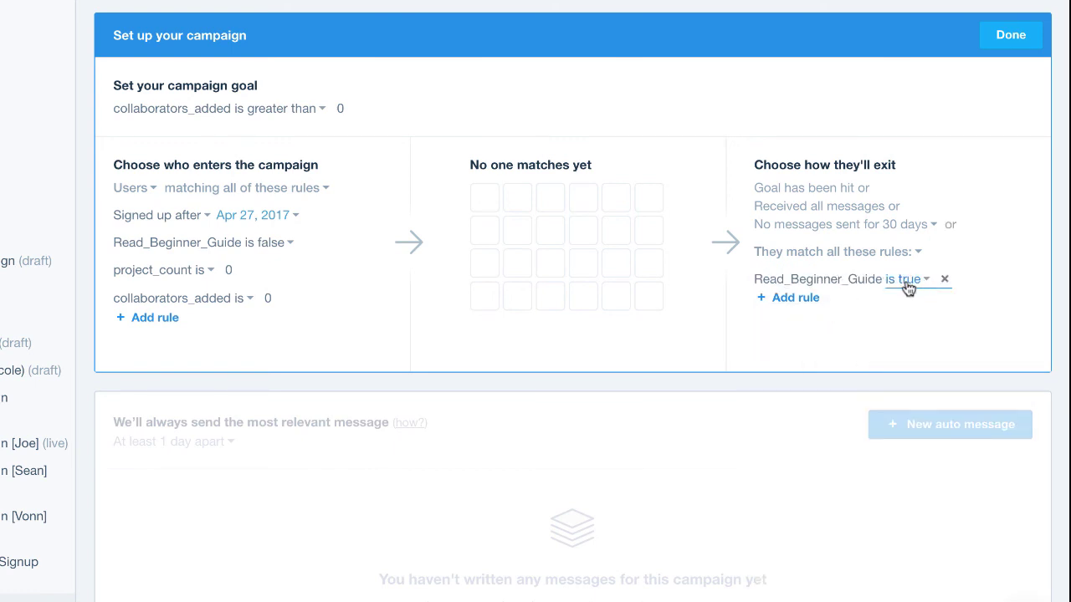
- Add an exit rule for project_count greater than 0
{"action": "left_click", "coordinate": [796, 307]}
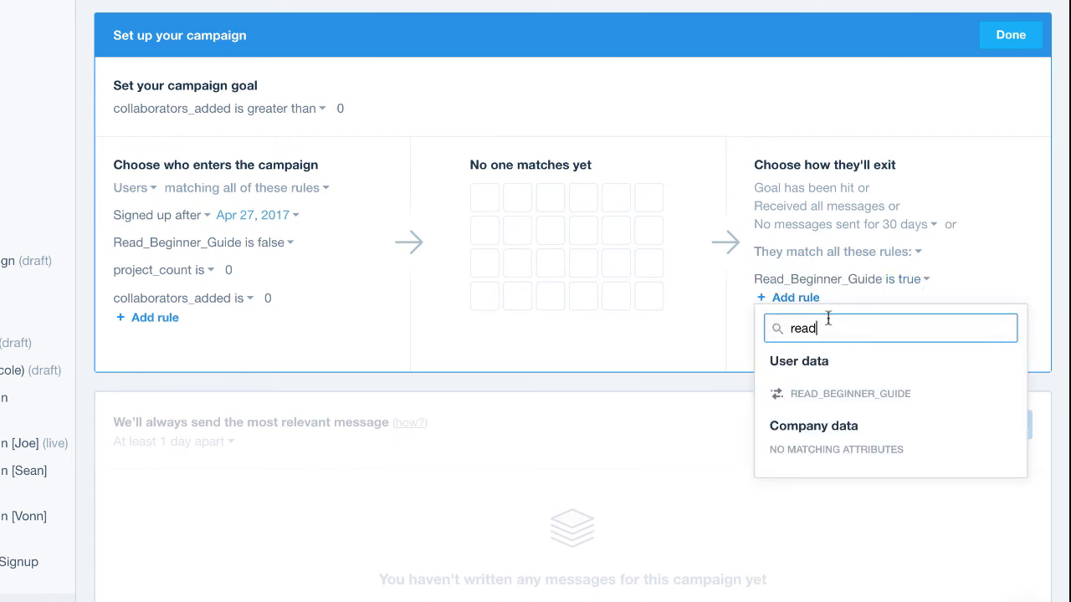
{"action": "key", "text": "ctrl+a"}
{"action": "type", "text": "proj"}
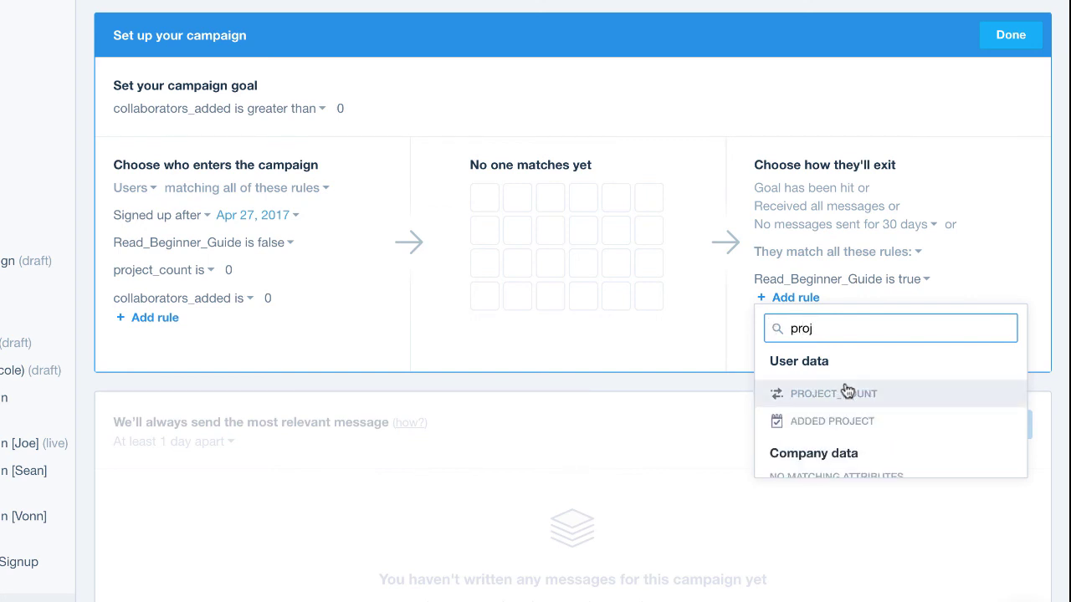
{"action": "left_click", "coordinate": [807, 393]}
{"action": "left_click", "coordinate": [848, 307]}
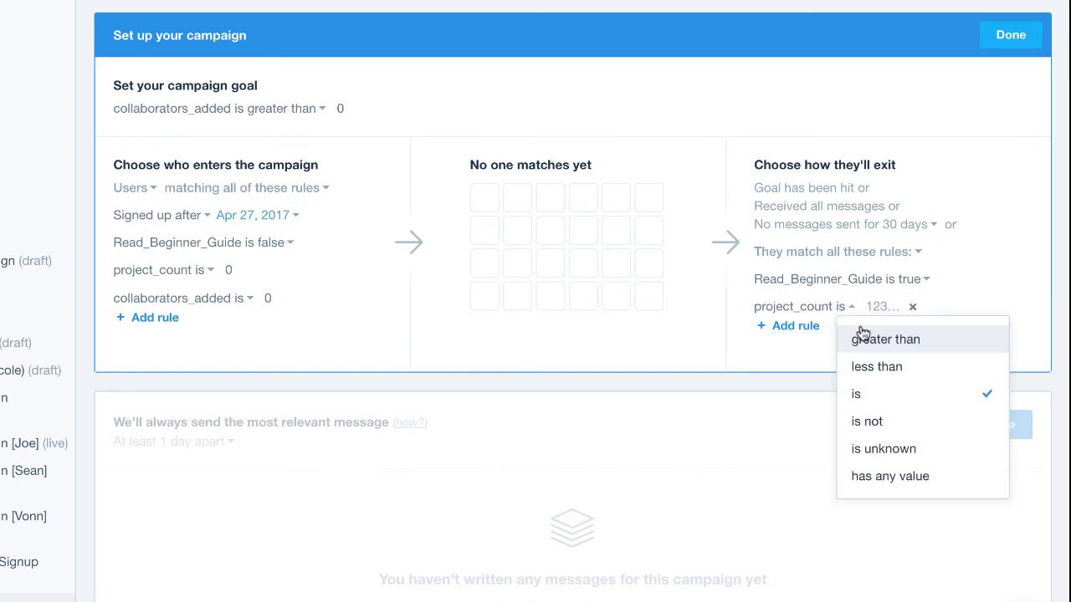
{"action": "left_click", "coordinate": [862, 337]}
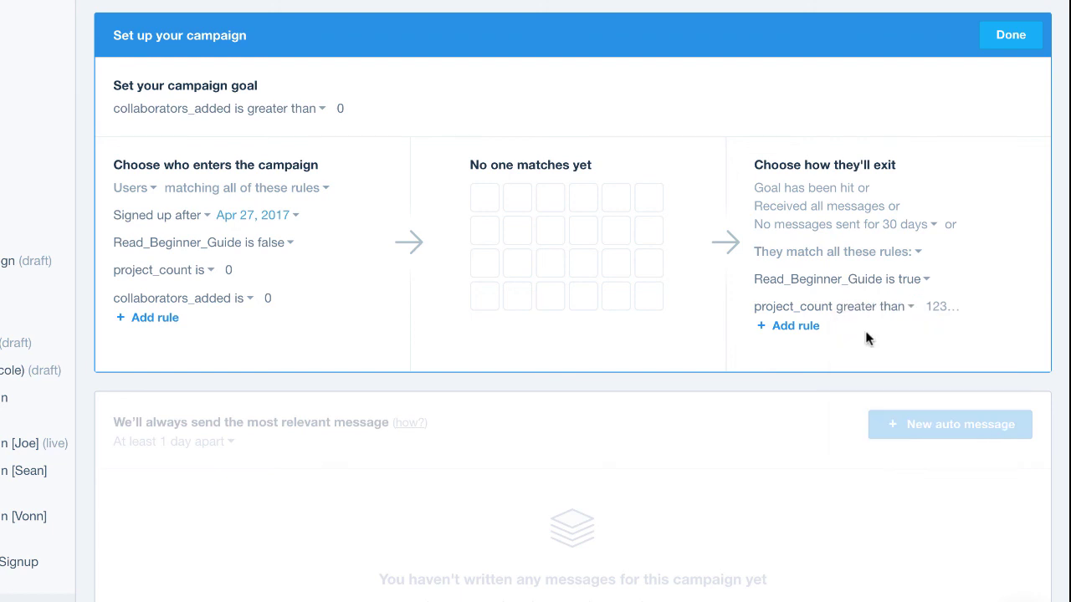
{"action": "left_click", "coordinate": [932, 301]}
{"action": "type", "text": "0"}
- Add an exit rule for collaborators_added greater than 0
{"action": "left_click", "coordinate": [808, 332]}
{"action": "type", "text": "proj"}
{"action": "left_click_drag", "start_coordinate": [823, 351], "coordinate": [778, 358]}
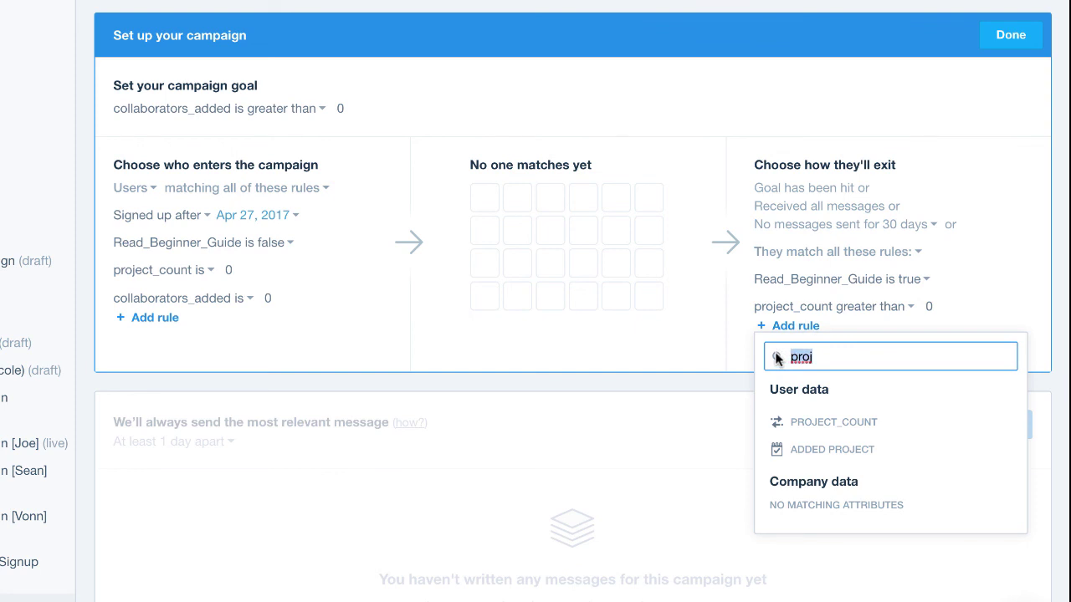
{"action": "type", "text": "coll"}
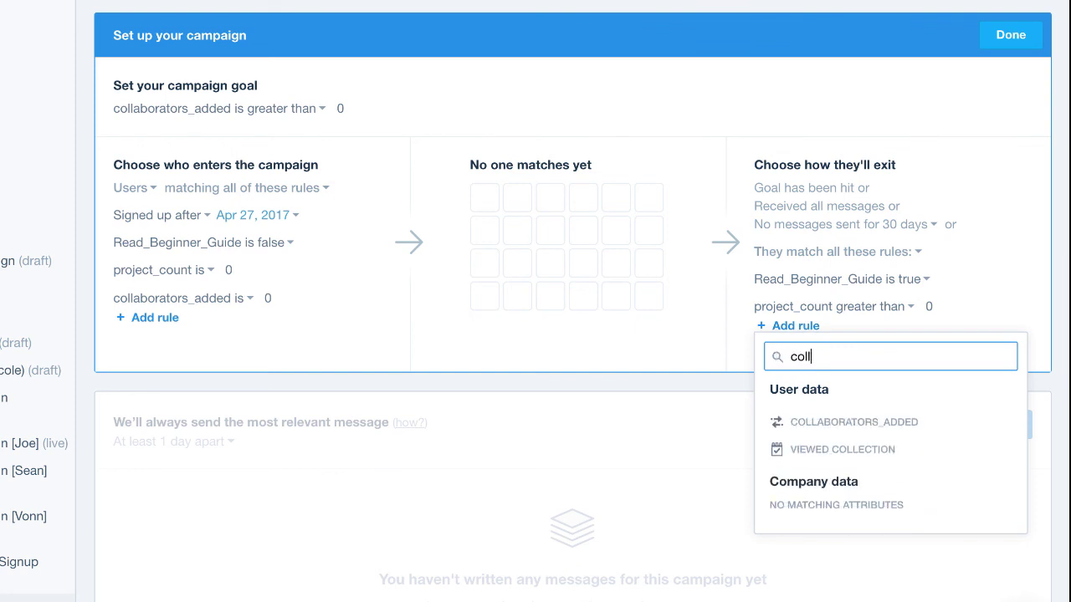
{"action": "left_click", "coordinate": [850, 423]}
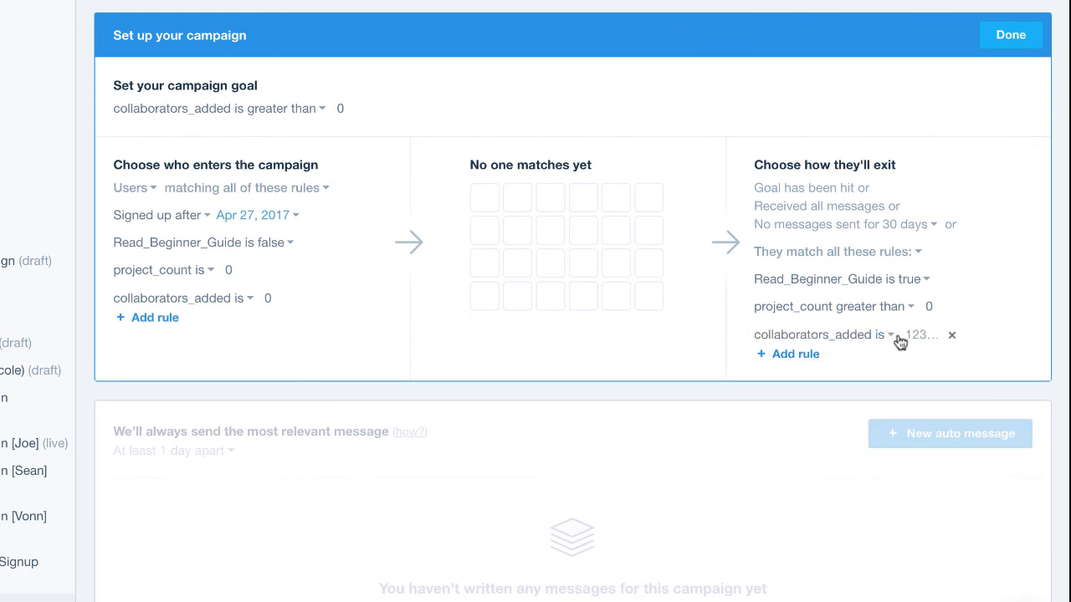
{"action": "left_click", "coordinate": [899, 343]}
{"action": "left_click", "coordinate": [904, 366]}
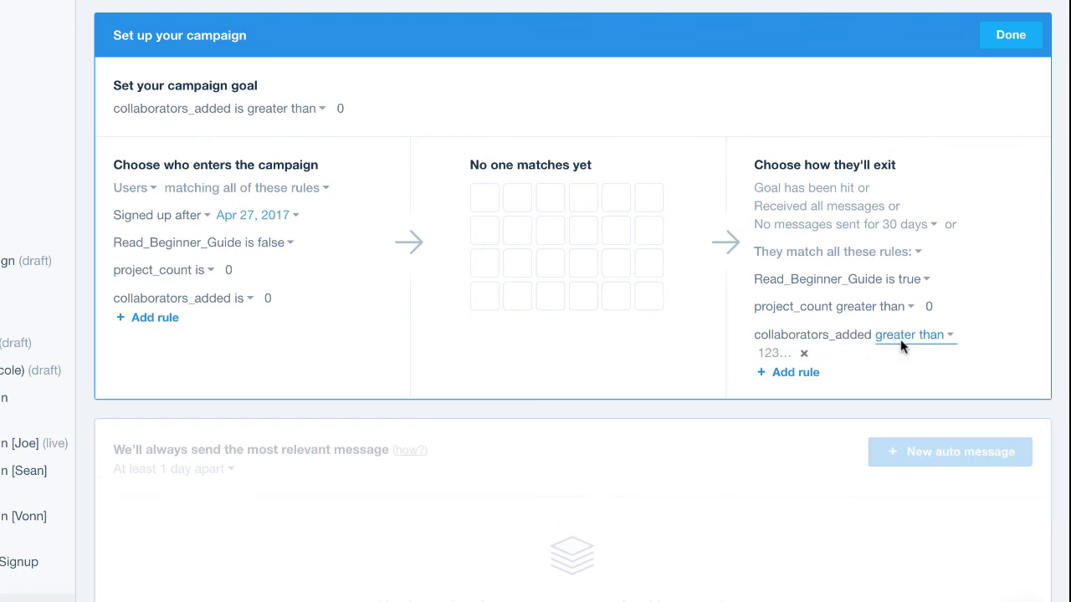
{"action": "type", "text": "0"}
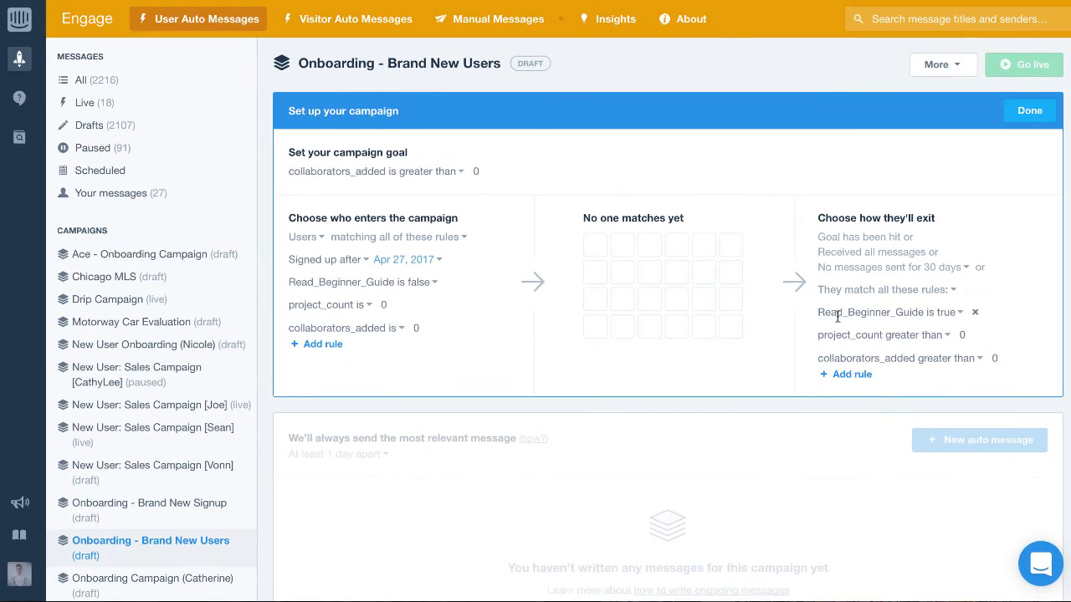
- Confirm the setup with Done and review the saved goal and rules summary
{"action": "scroll", "coordinate": [836, 316], "scroll_direction": "down", "scroll_amount": 1}
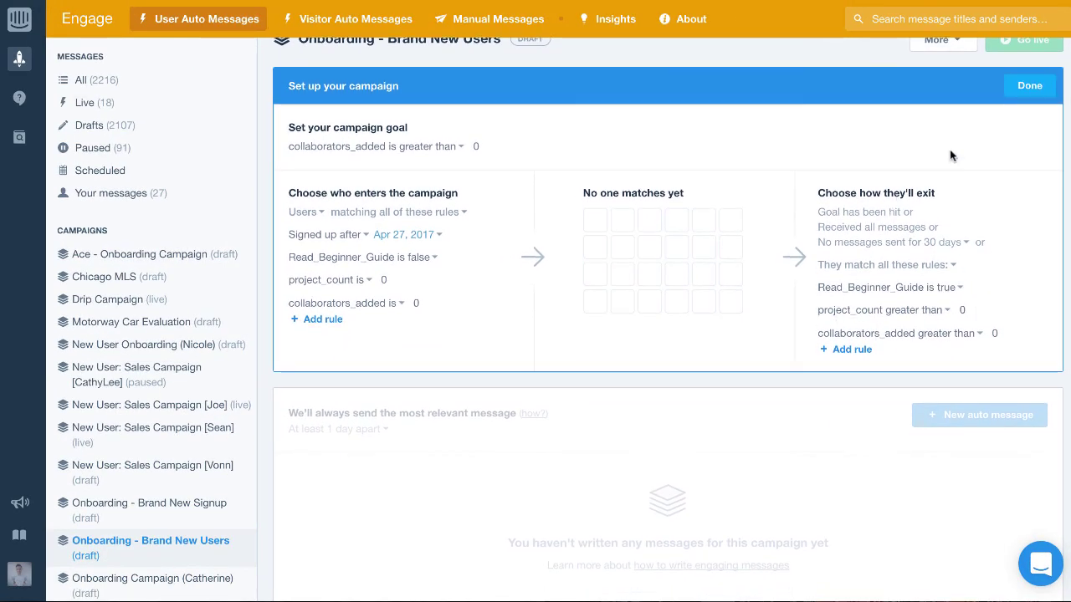
{"action": "left_click", "coordinate": [1017, 94]}
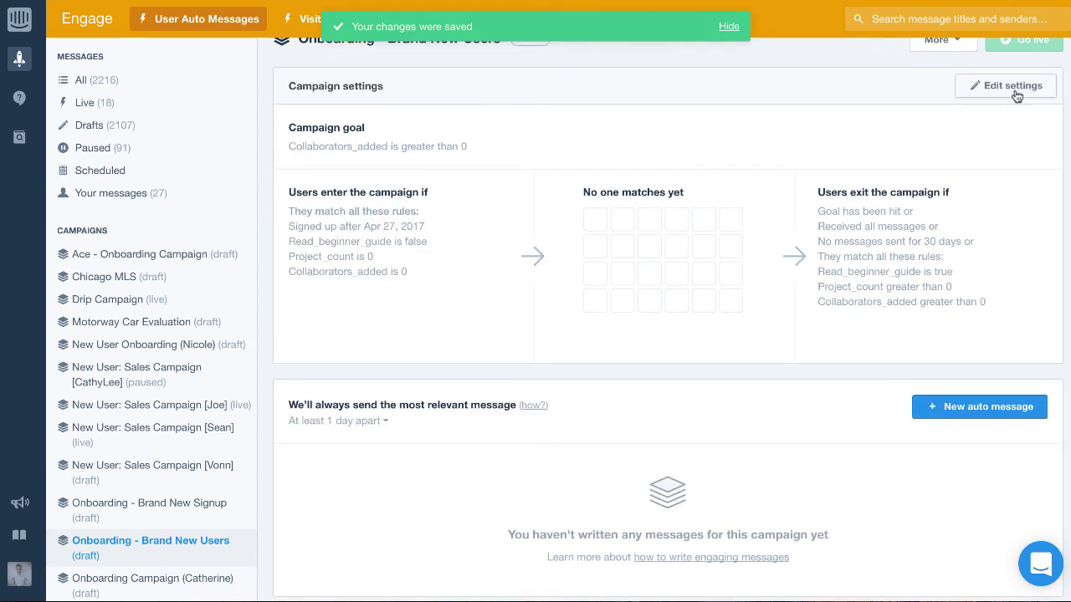
{"action": "scroll", "coordinate": [851, 328], "scroll_direction": "down", "scroll_amount": 2}
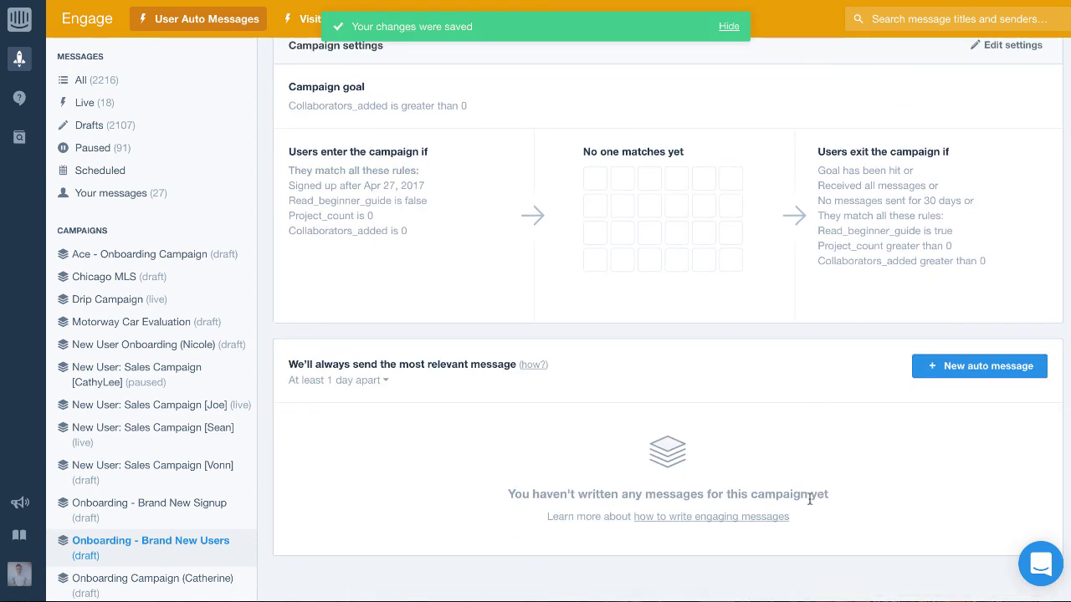
{"action": "scroll", "coordinate": [801, 490], "scroll_direction": "up", "scroll_amount": 2}
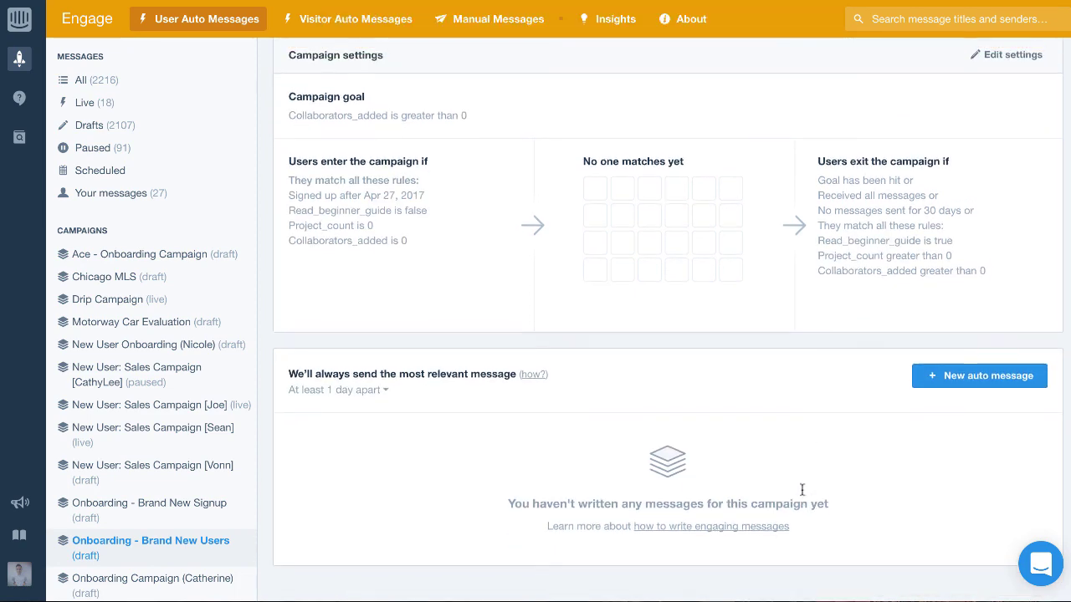